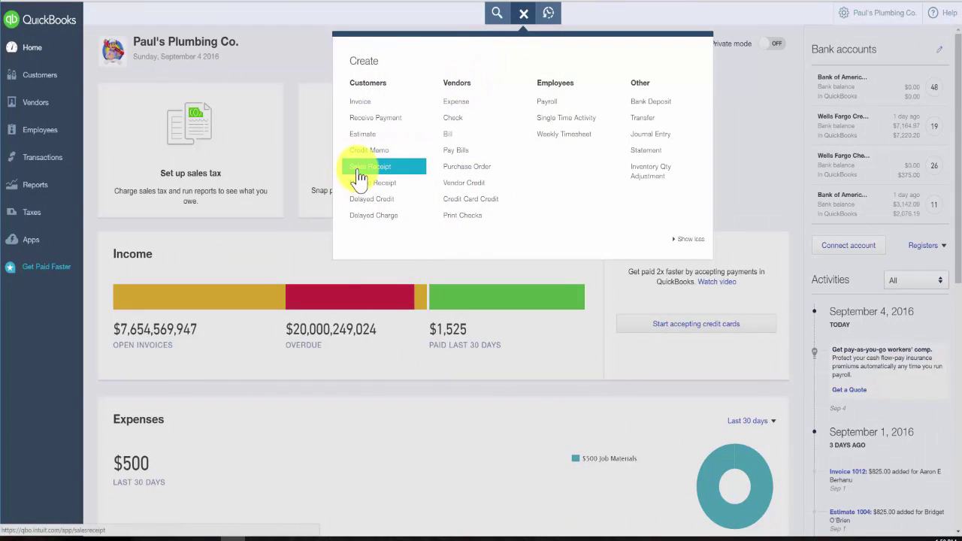
# Start a new sales receipt and select the customer from the customer list
pyautogui.click(360, 177)
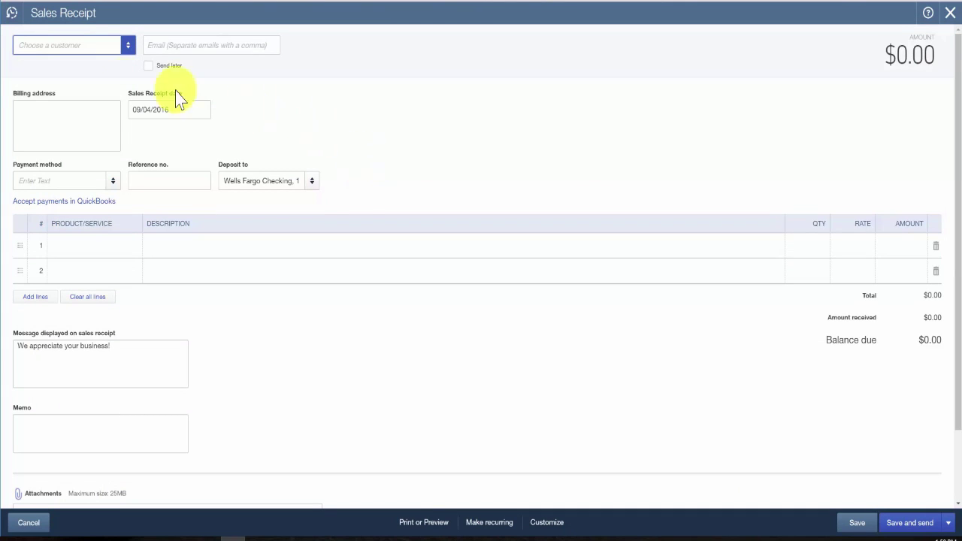
pyautogui.click(128, 53)
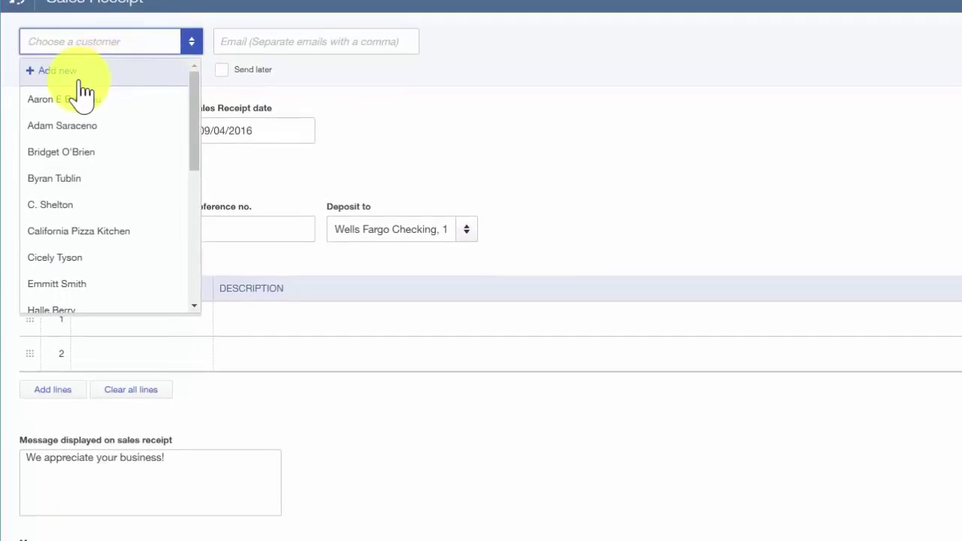
pyautogui.click(57, 128)
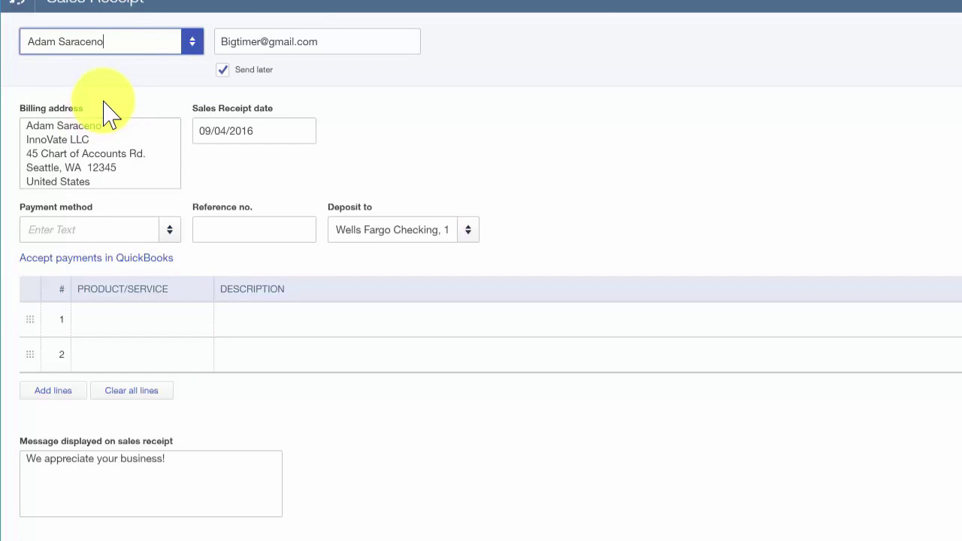
# Recheck the customer list and highlight the auto-filled customer email address
pyautogui.click(192, 41)
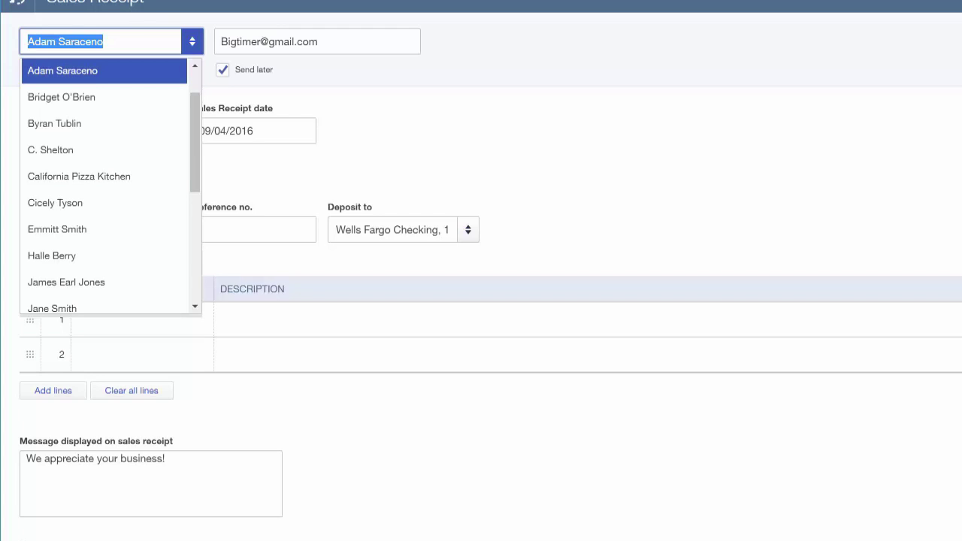
pyautogui.click(192, 41)
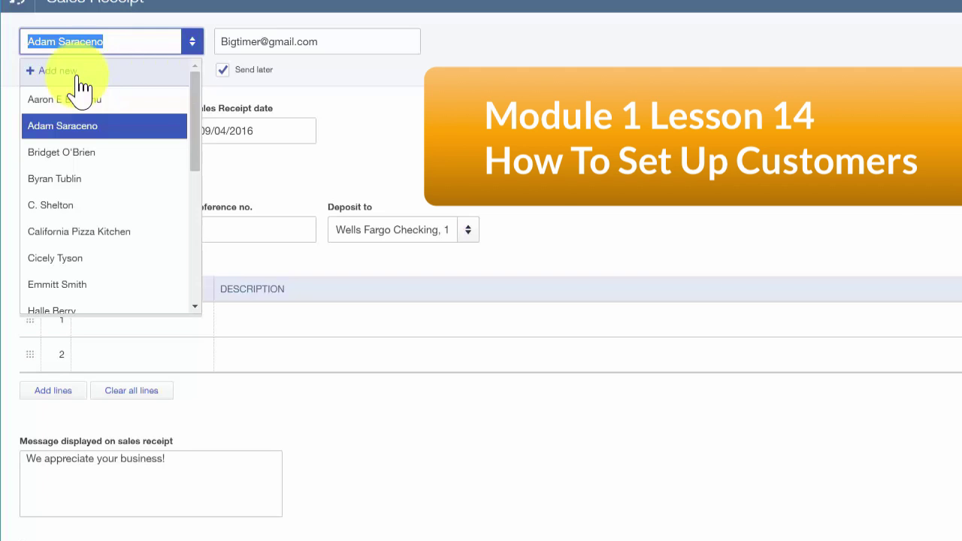
pyautogui.moveTo(339, 43); pyautogui.dragTo(201, 44)
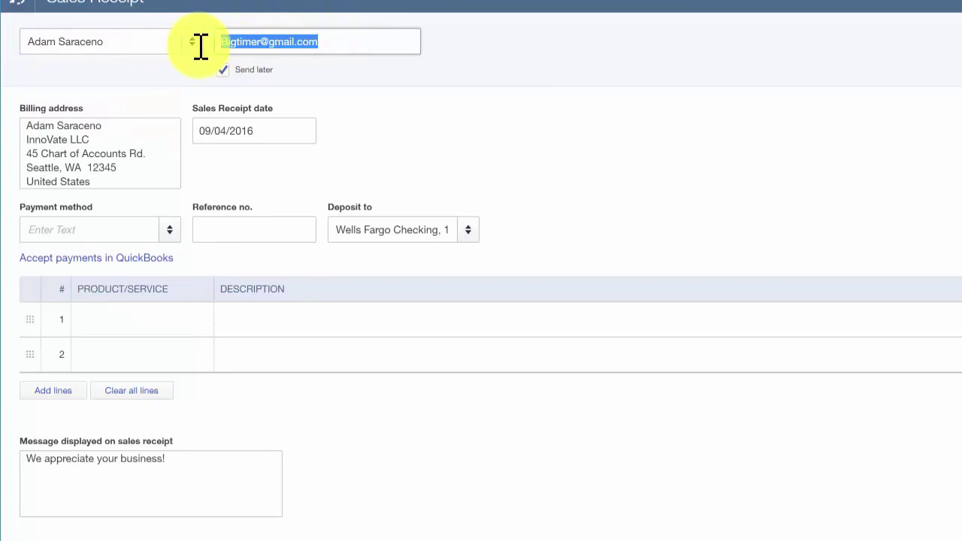
# Review the customer's auto-filled billing address
pyautogui.click(349, 42)
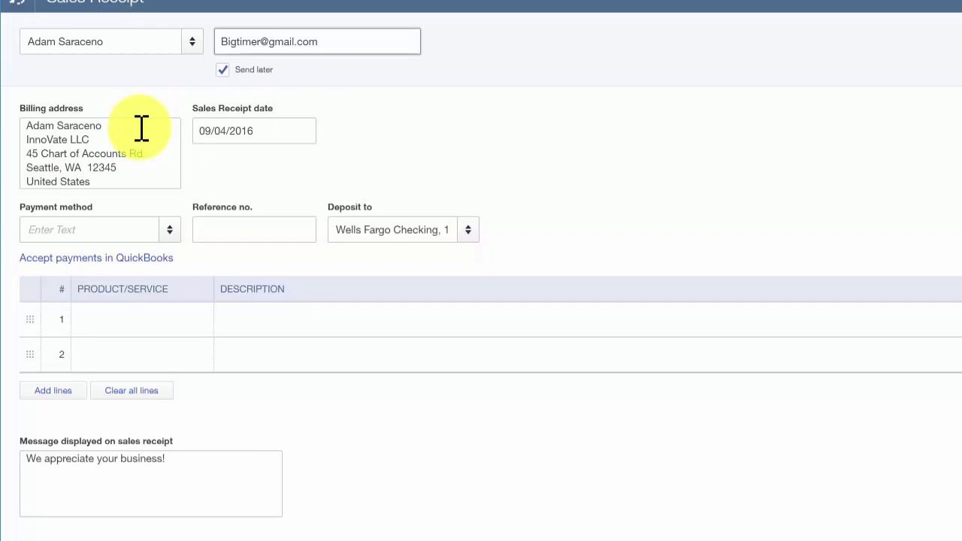
pyautogui.moveTo(107, 178); pyautogui.dragTo(11, 125)
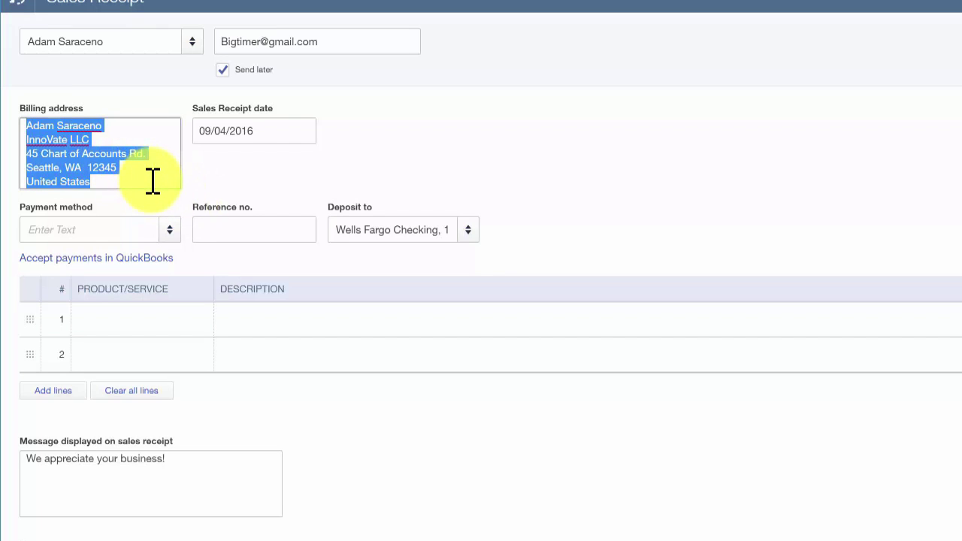
pyautogui.click(152, 180)
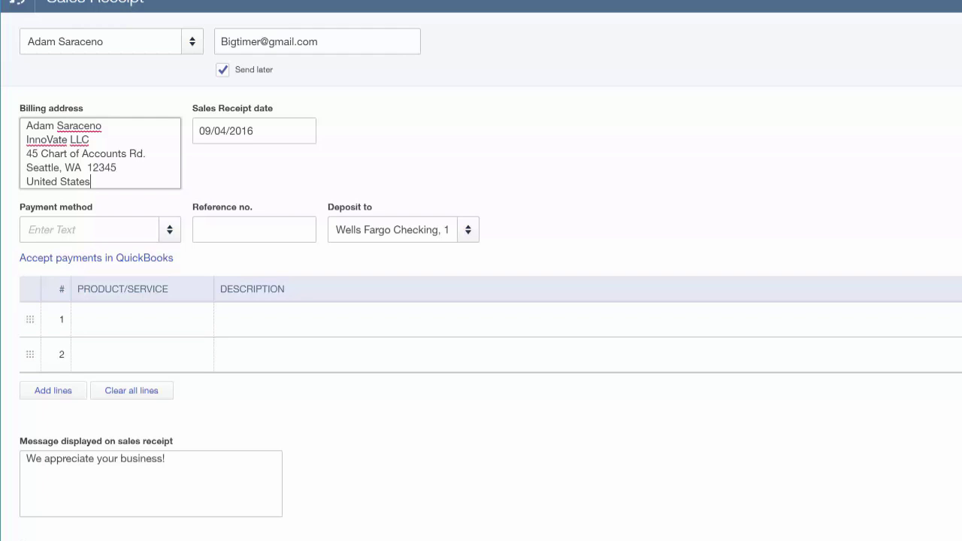
# Keep the receipt date as 09/04/2016 and bring up the payment method choices
pyautogui.click(286, 133)
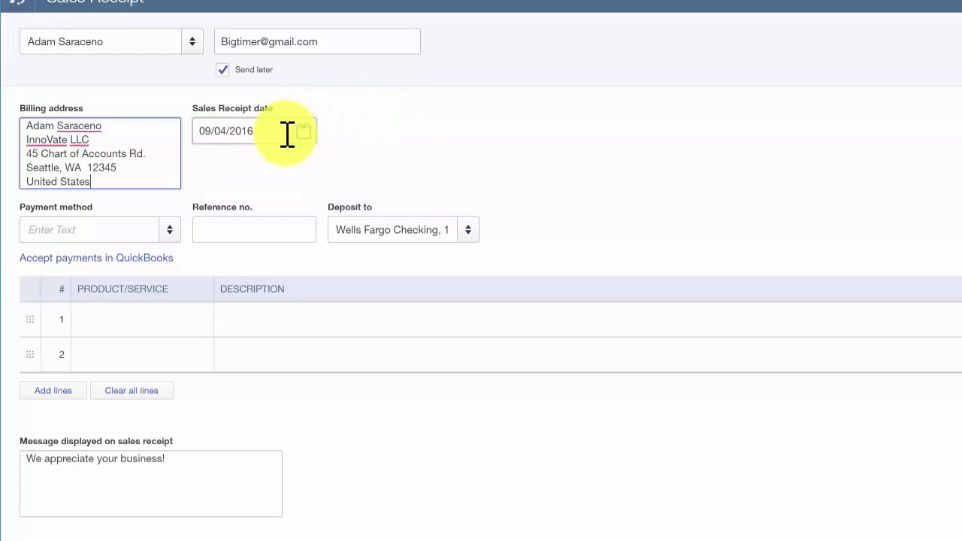
pyautogui.moveTo(197, 132); pyautogui.dragTo(270, 132)
pyautogui.press('Right')
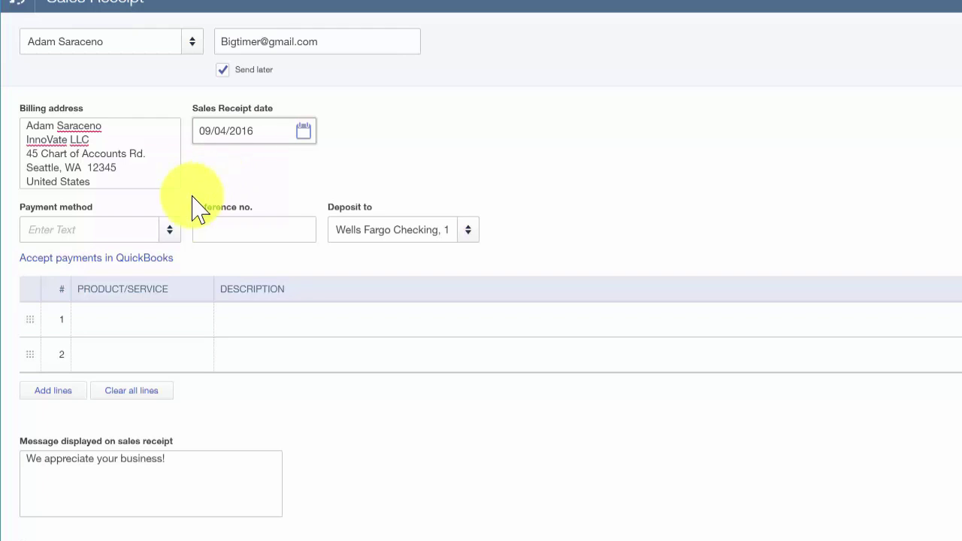
pyautogui.click(170, 232)
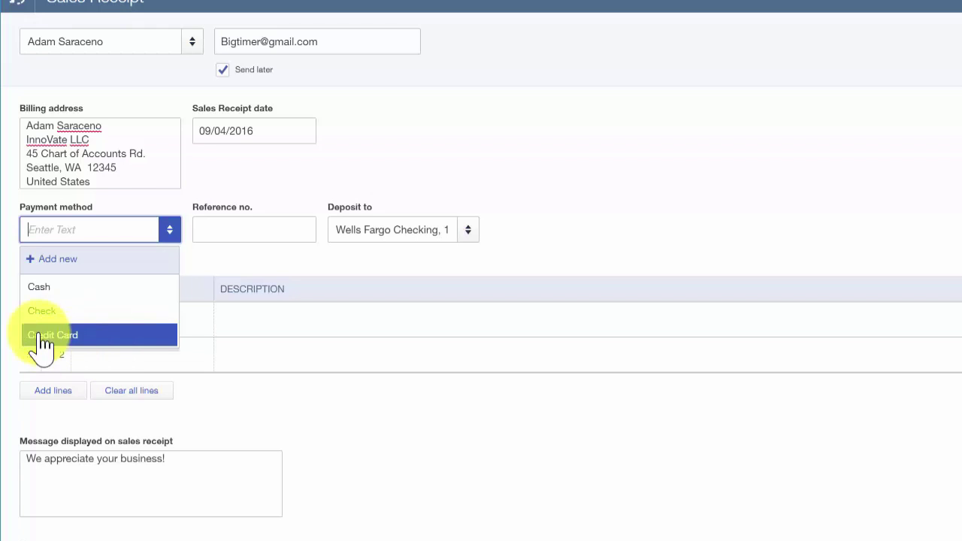
# Set the payment method to Check with reference number 1234
pyautogui.click(42, 310)
pyautogui.click(232, 227)
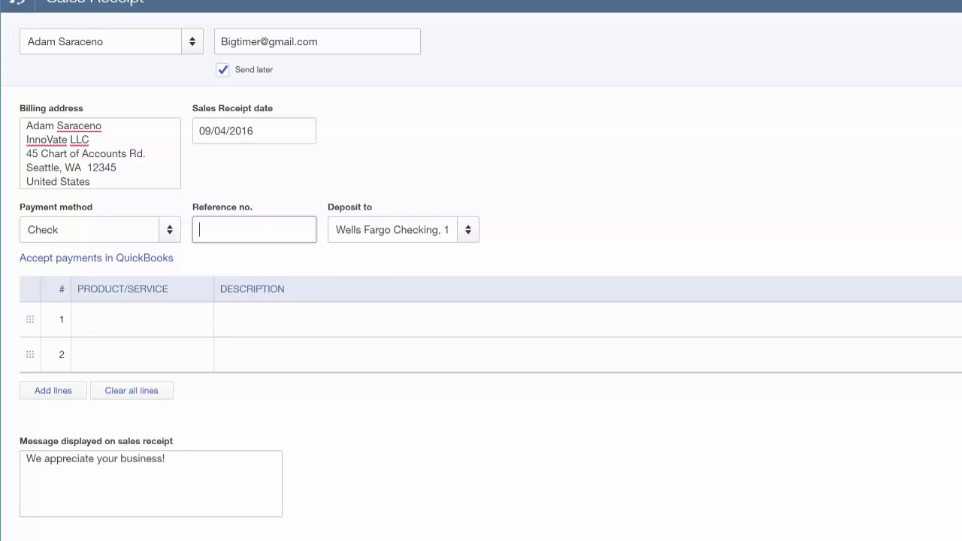
pyautogui.write('1234')
# Deposit the payment to Bank of America Checking and begin the first line item
pyautogui.click(468, 232)
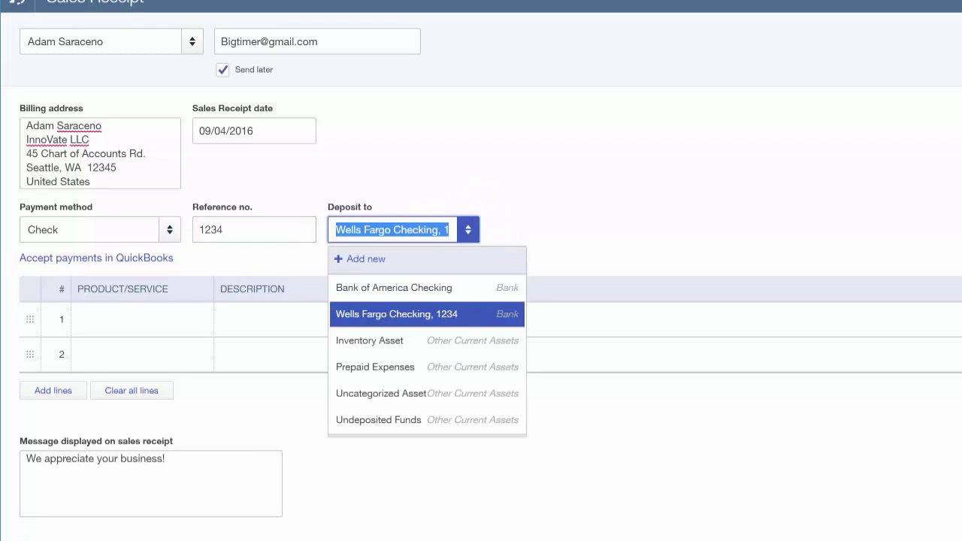
pyautogui.click(449, 287)
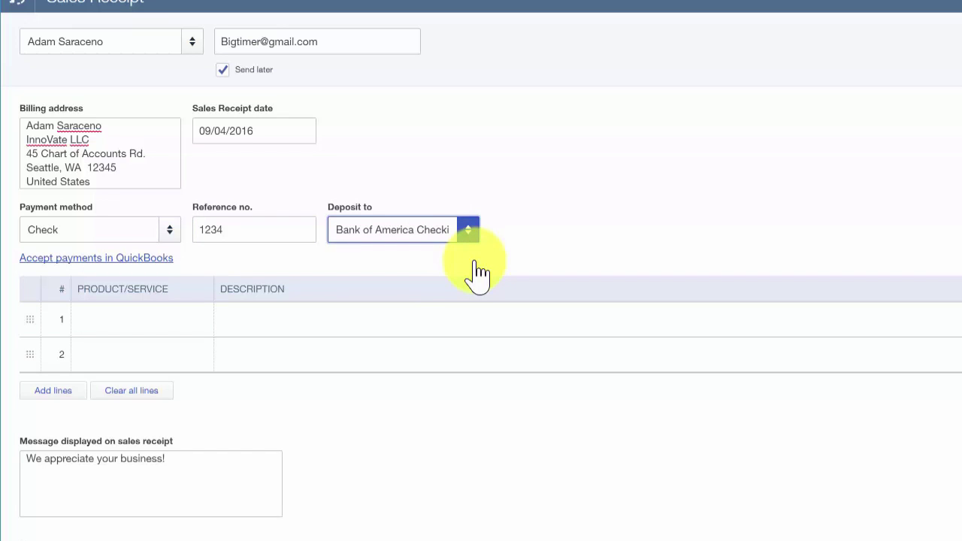
pyautogui.click(129, 323)
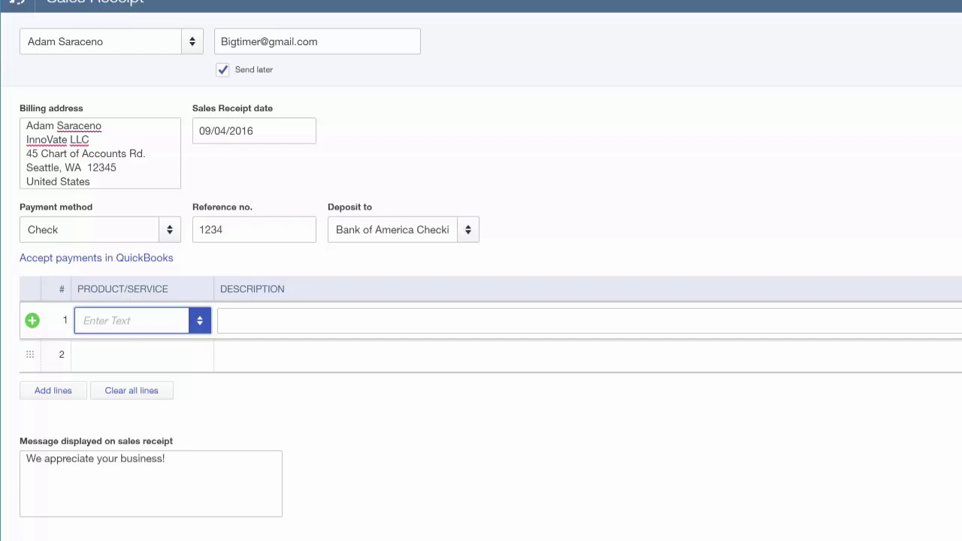
pyautogui.click(200, 320)
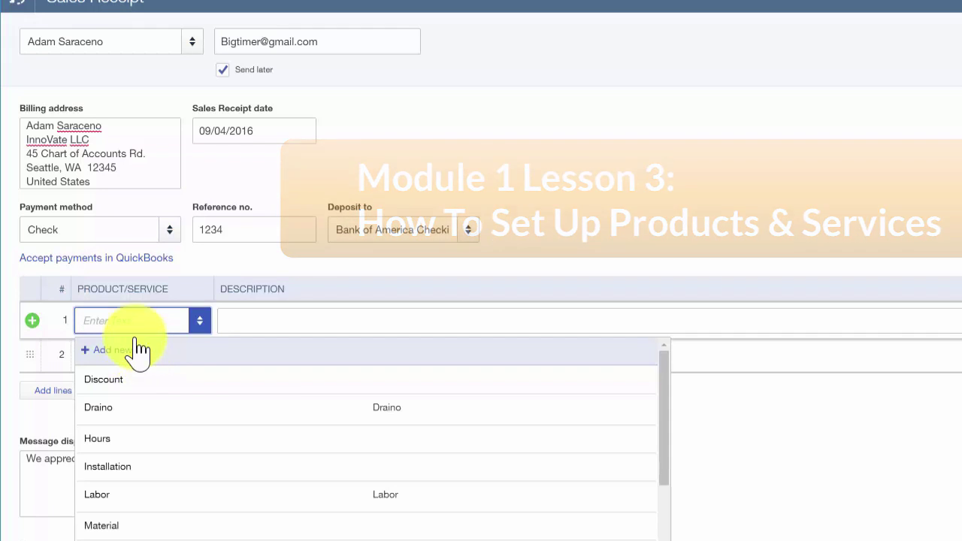
pyautogui.write('Installation')
pyautogui.press('Tab')
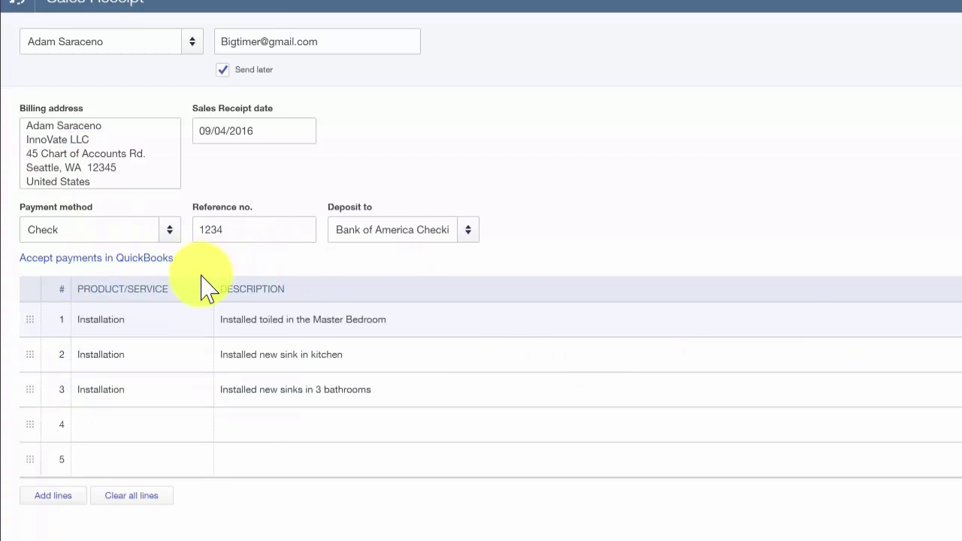
pyautogui.click(202, 325)
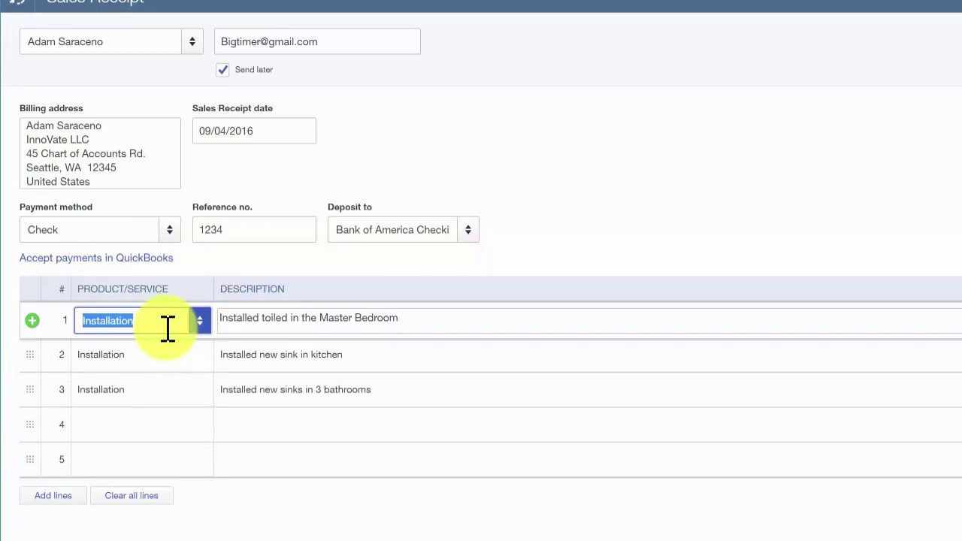
pyautogui.click(260, 333)
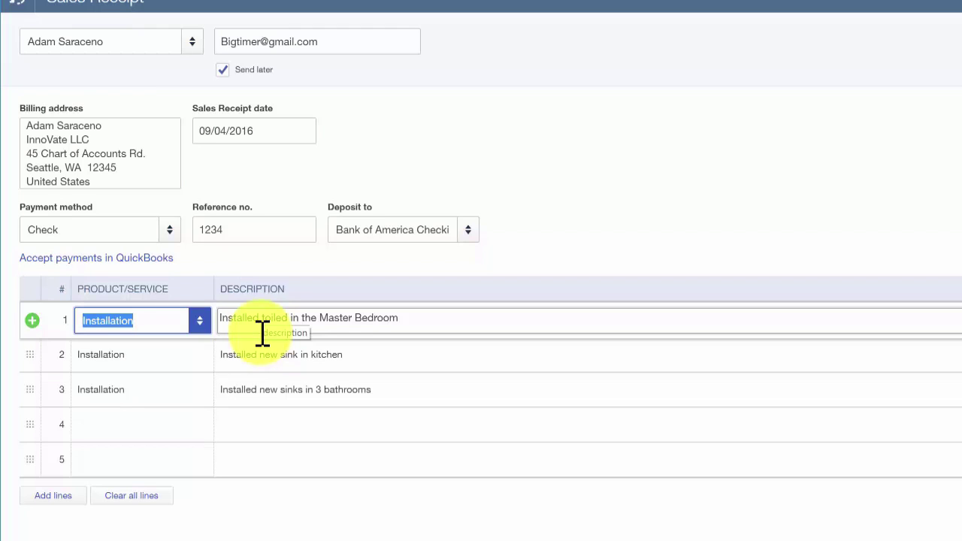
pyautogui.moveTo(431, 322); pyautogui.dragTo(213, 320)
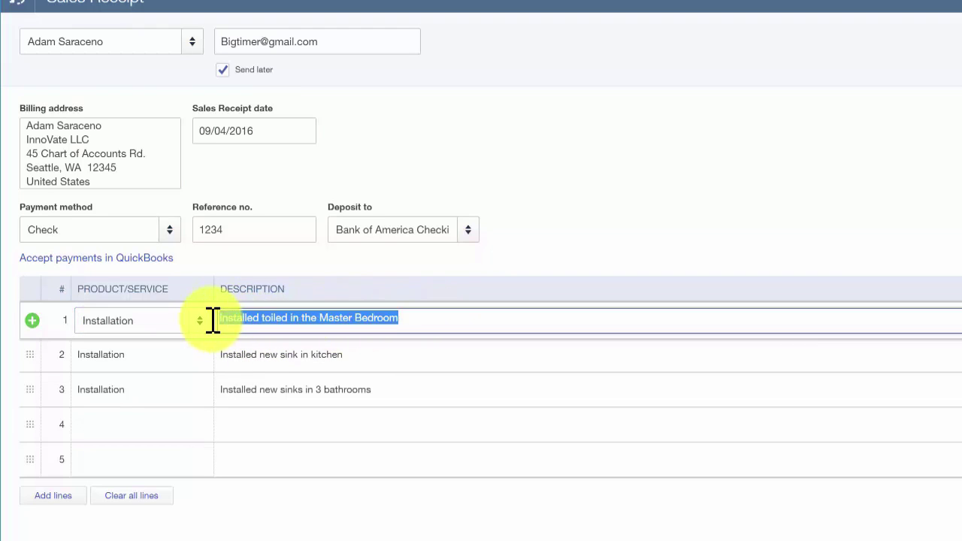
pyautogui.click(410, 322)
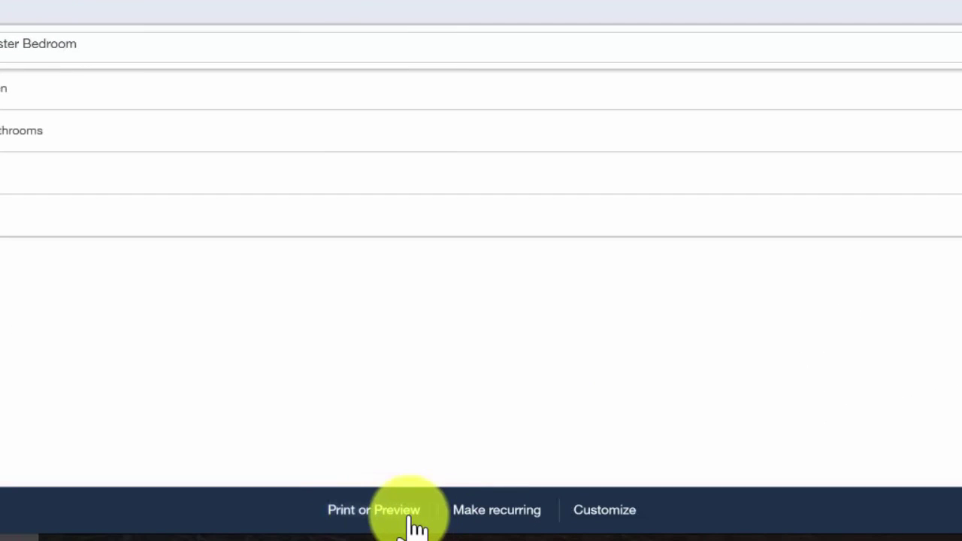
# Preview the printed layout of Sales Receipt 1013 at $950.00, then close the preview
pyautogui.click(401, 512)
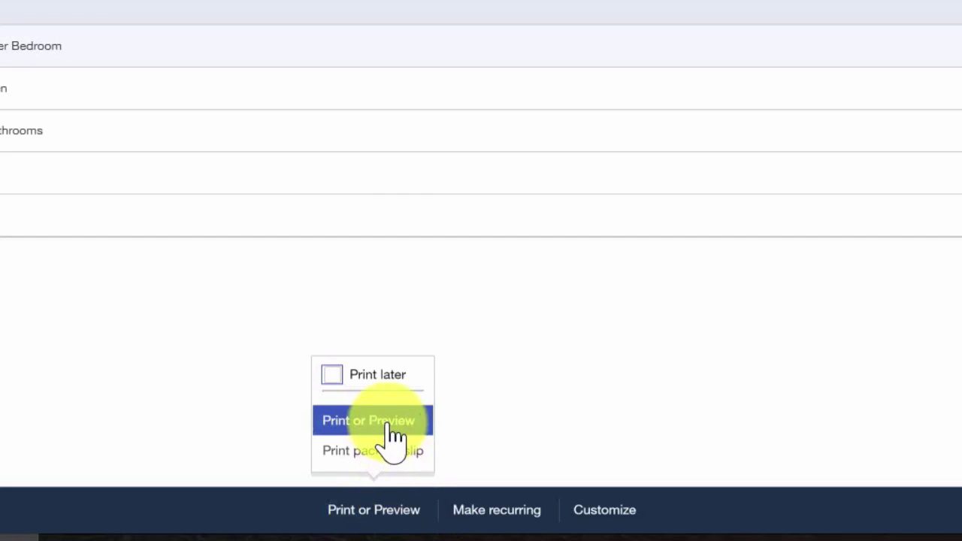
pyautogui.click(368, 420)
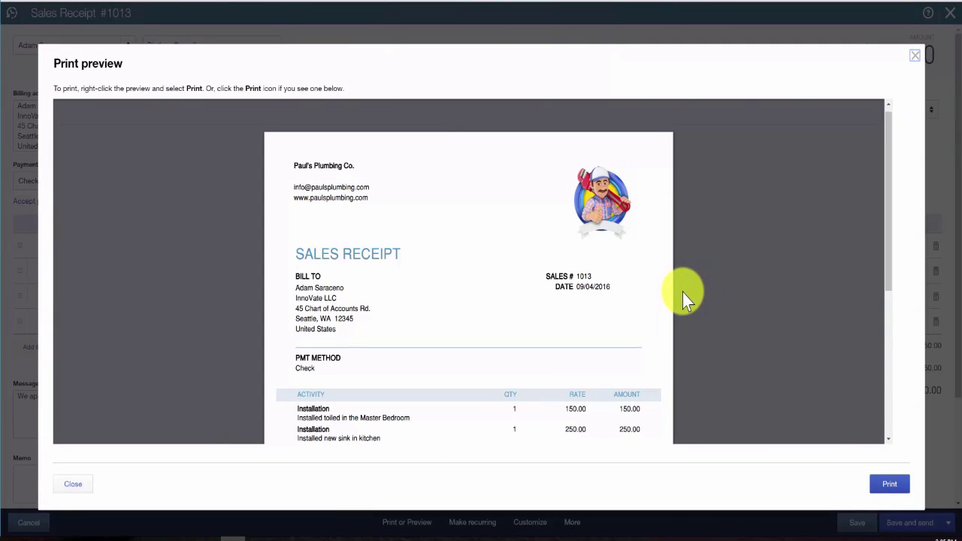
pyautogui.scroll(-3, 687, 295)
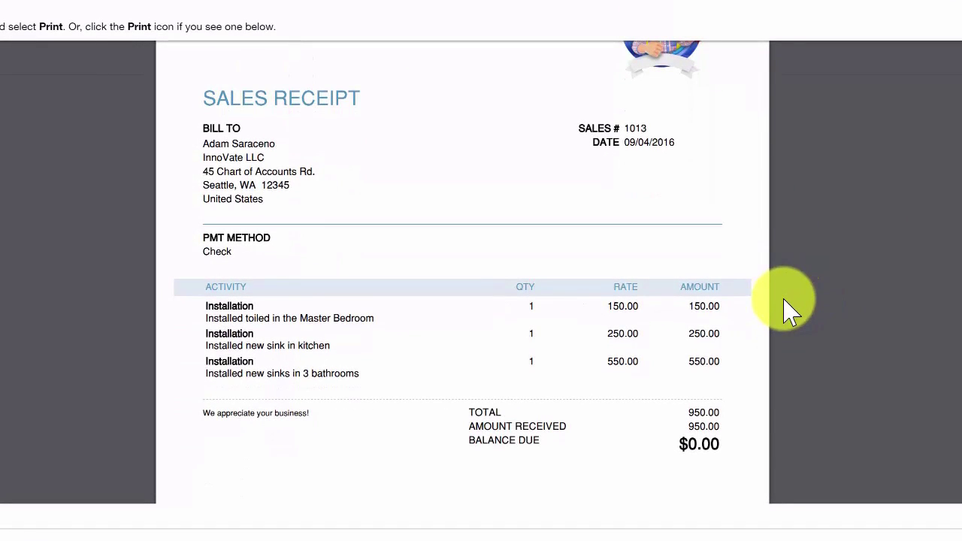
pyautogui.scroll(-5, 789, 308)
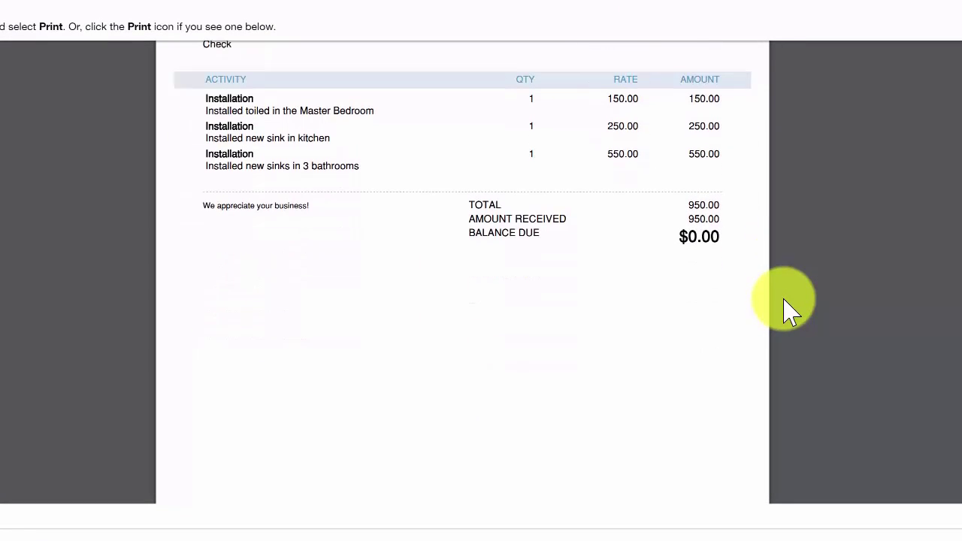
pyautogui.scroll(-1, 790, 308)
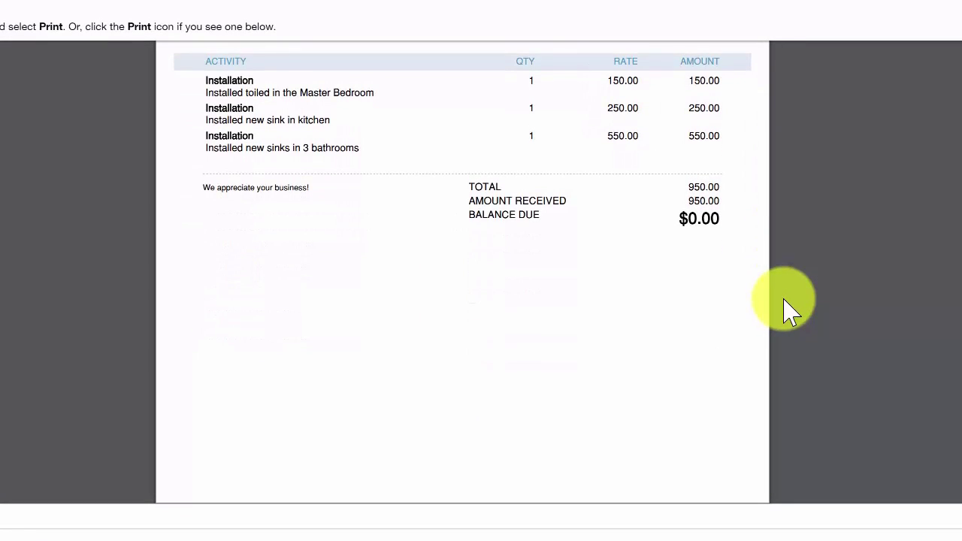
pyautogui.scroll(7, 790, 310)
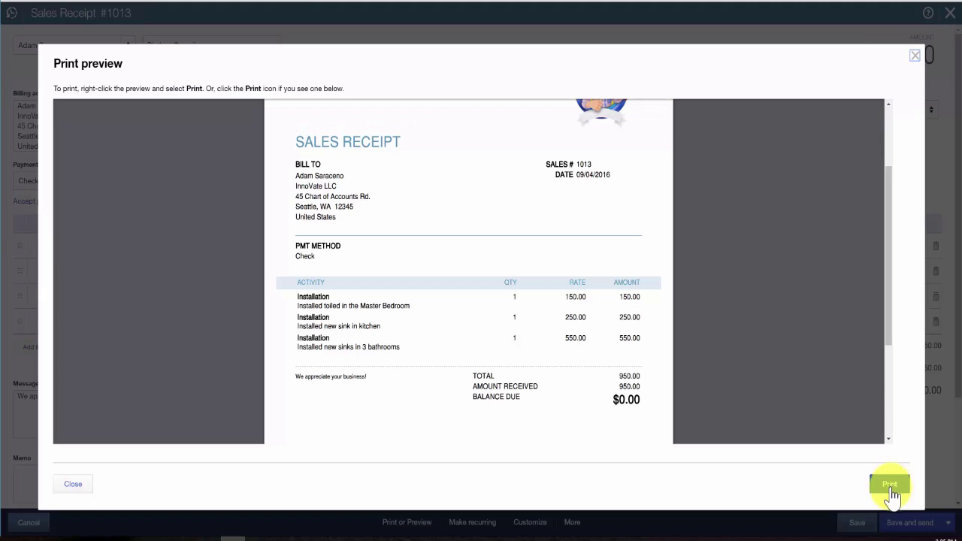
pyautogui.click(917, 66)
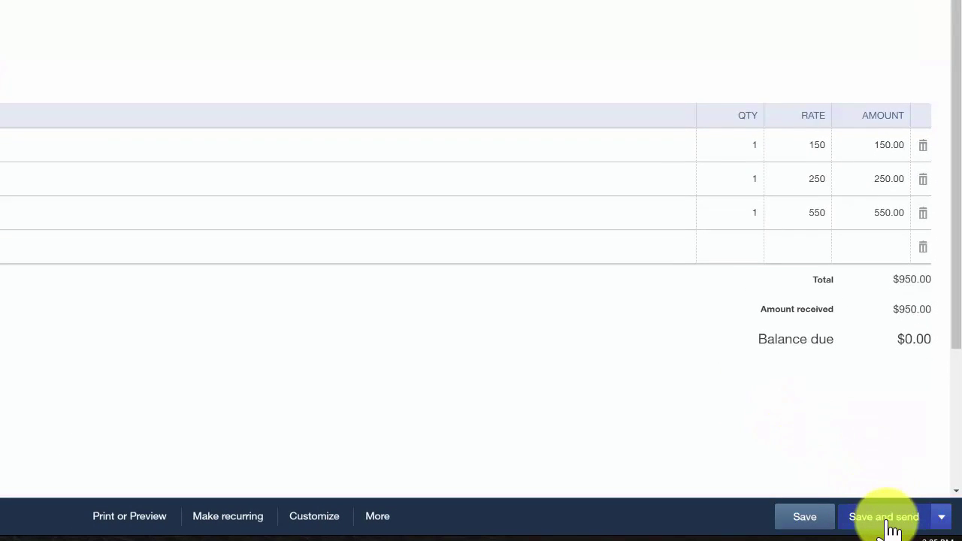
# Save the receipt for emailing and check the recipient's email address
pyautogui.click(889, 526)
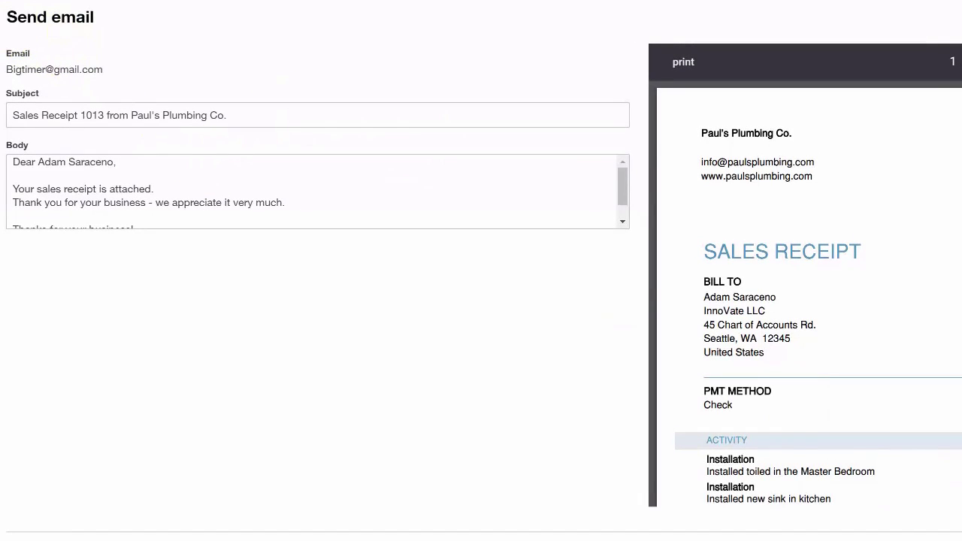
pyautogui.moveTo(3, 15); pyautogui.dragTo(113, 30)
pyautogui.click(308, 72)
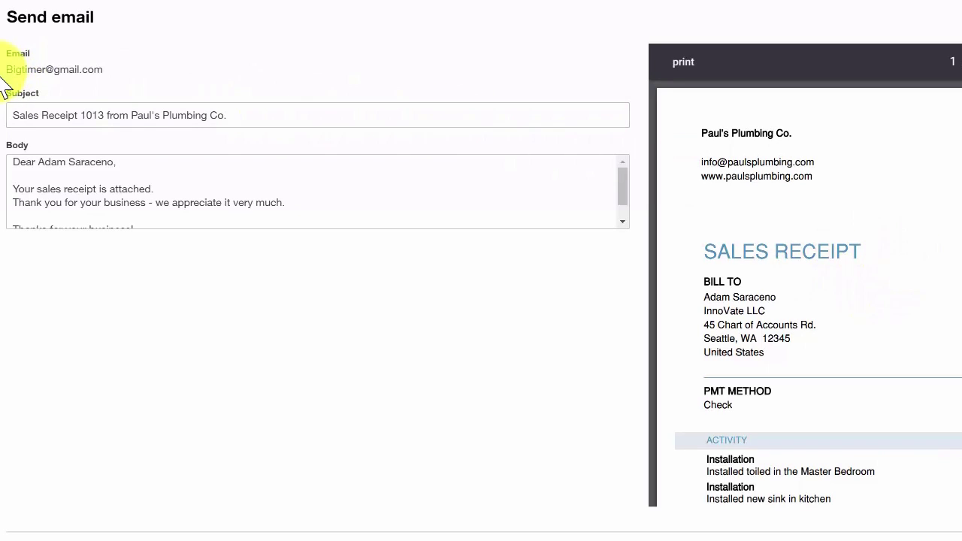
pyautogui.moveTo(3, 51); pyautogui.dragTo(128, 73)
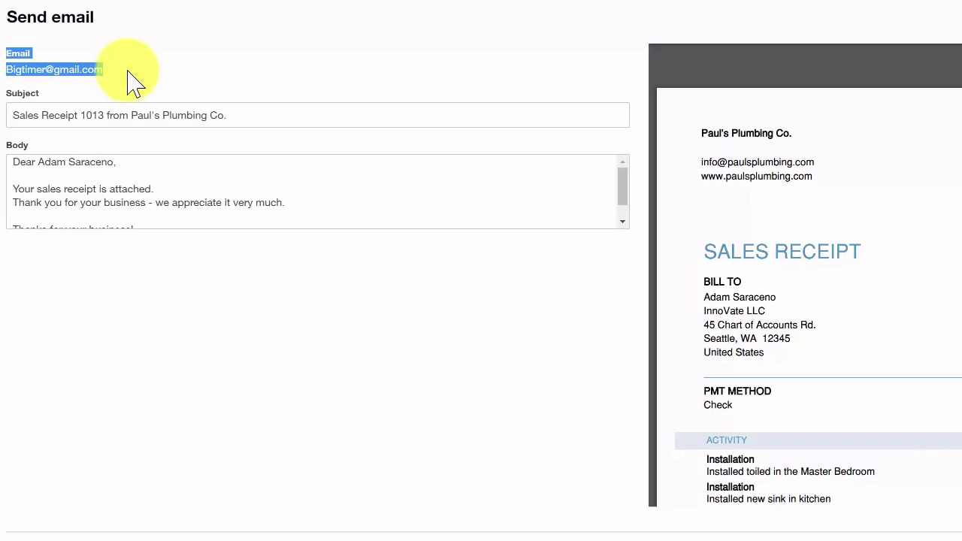
# Review the prefilled subject and thank-you body, then save the email to the send queue
pyautogui.click(237, 115)
pyautogui.moveTo(238, 115); pyautogui.dragTo(5, 112)
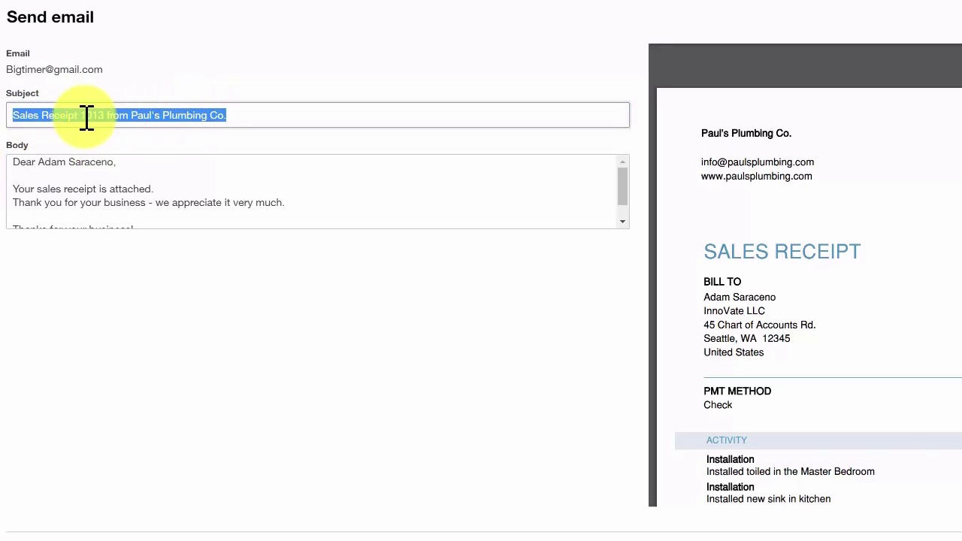
pyautogui.click(227, 115)
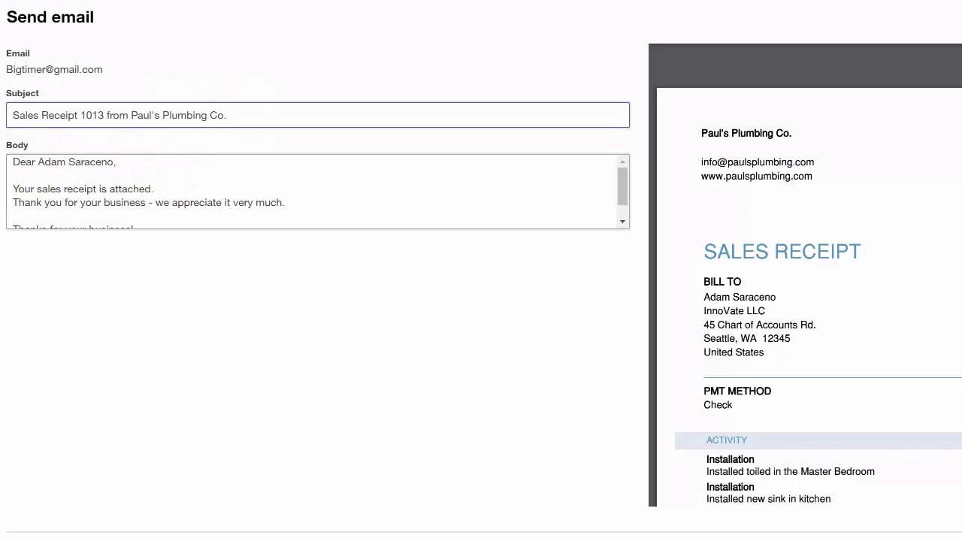
pyautogui.click(258, 172)
pyautogui.hotkey('ctrl', 'a')
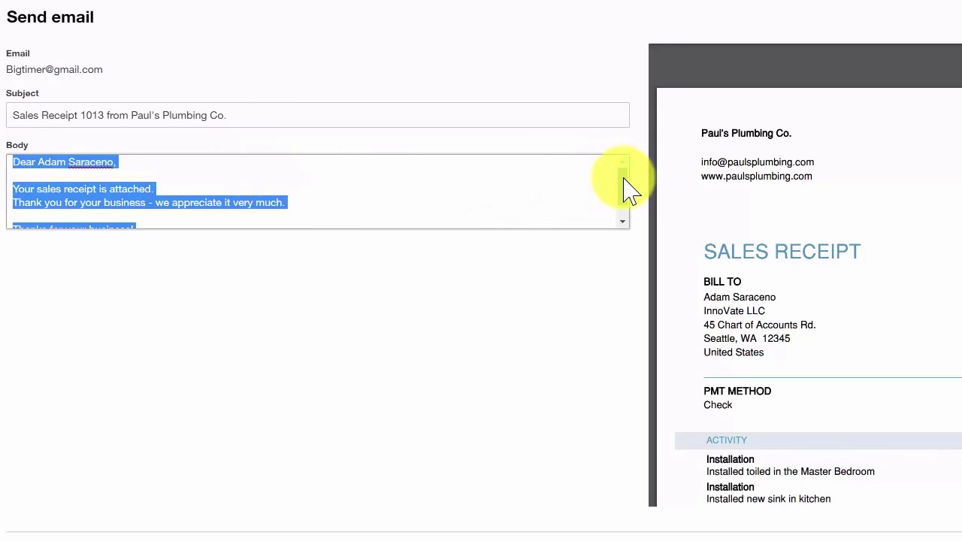
pyautogui.moveTo(630, 191)
pyautogui.mouseDown()
pyautogui.moveTo(630, 202)
pyautogui.moveTo(630, 174)
pyautogui.mouseUp()
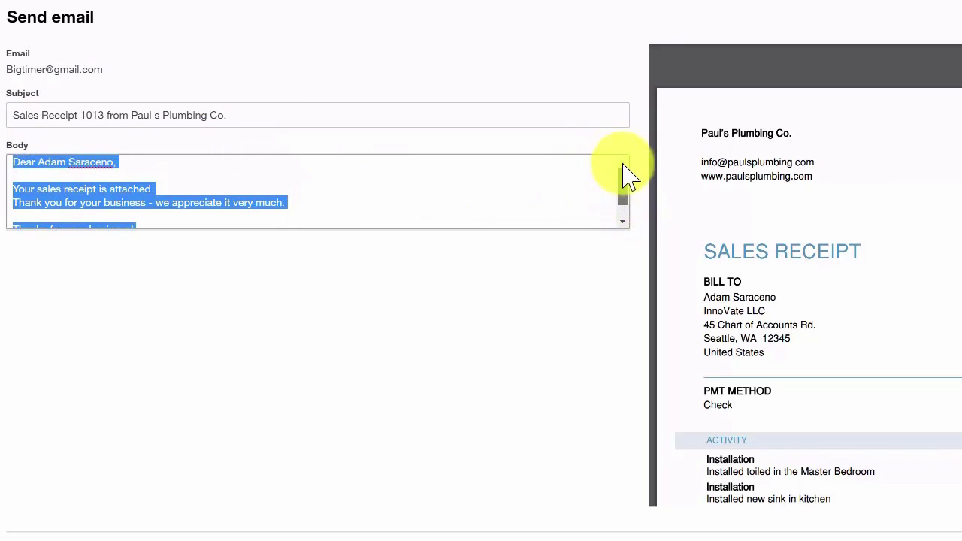
pyautogui.click(288, 174)
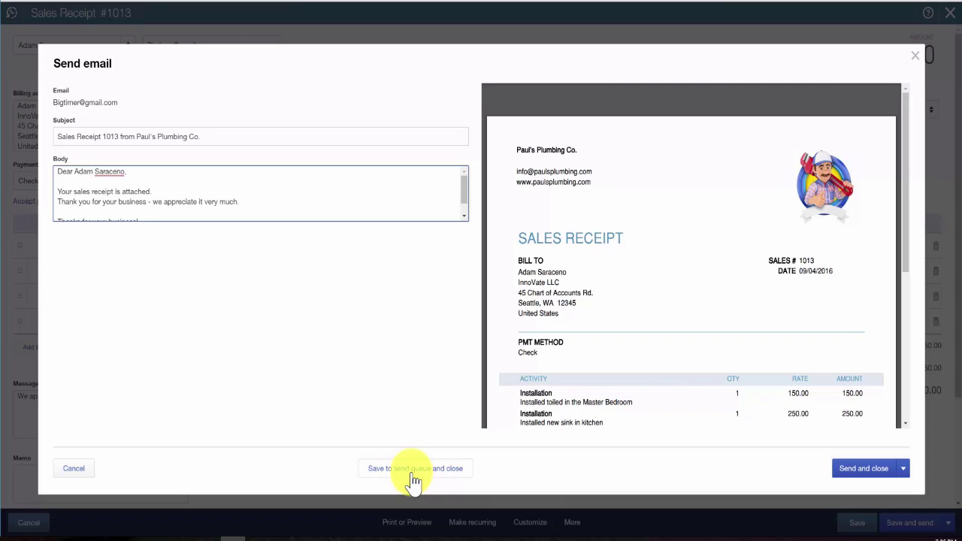
pyautogui.click(413, 473)
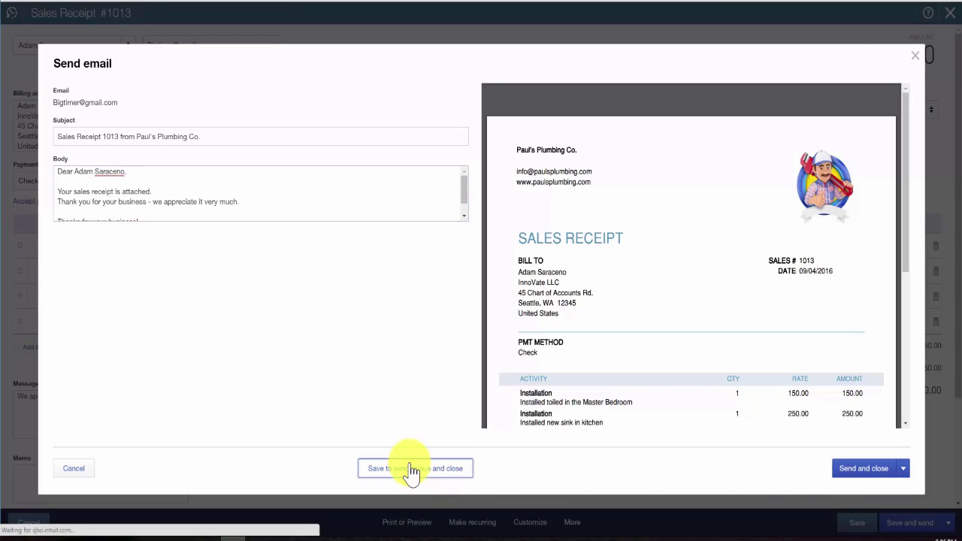